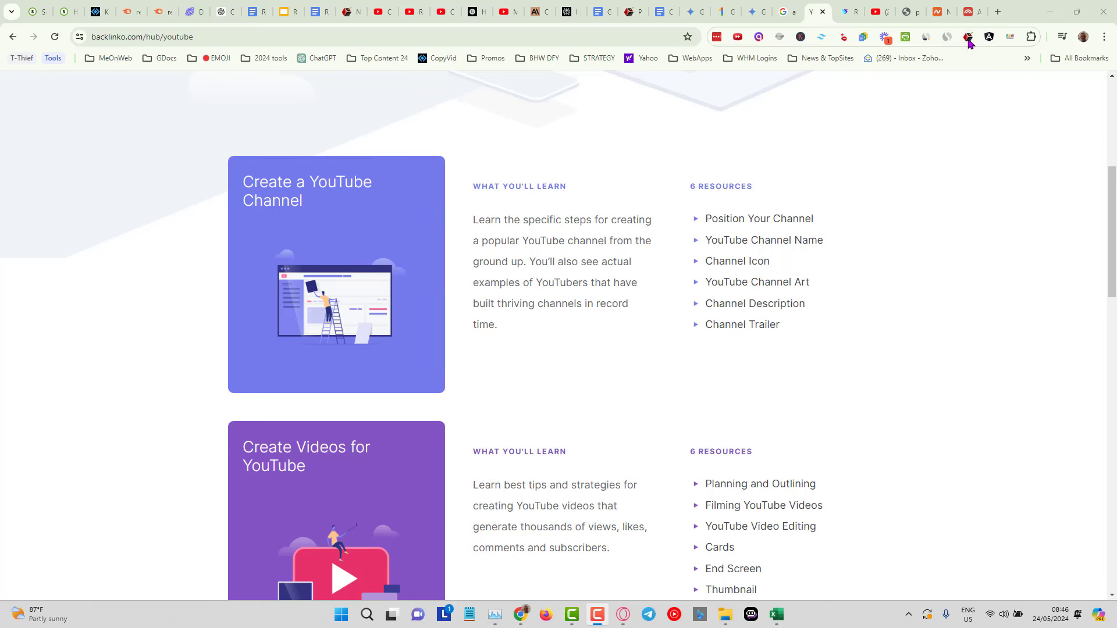
Enable SEO Toolbox and reload the Backlinko YouTube hub page to load its Majestic and Moz metrics.
click(1010, 37)
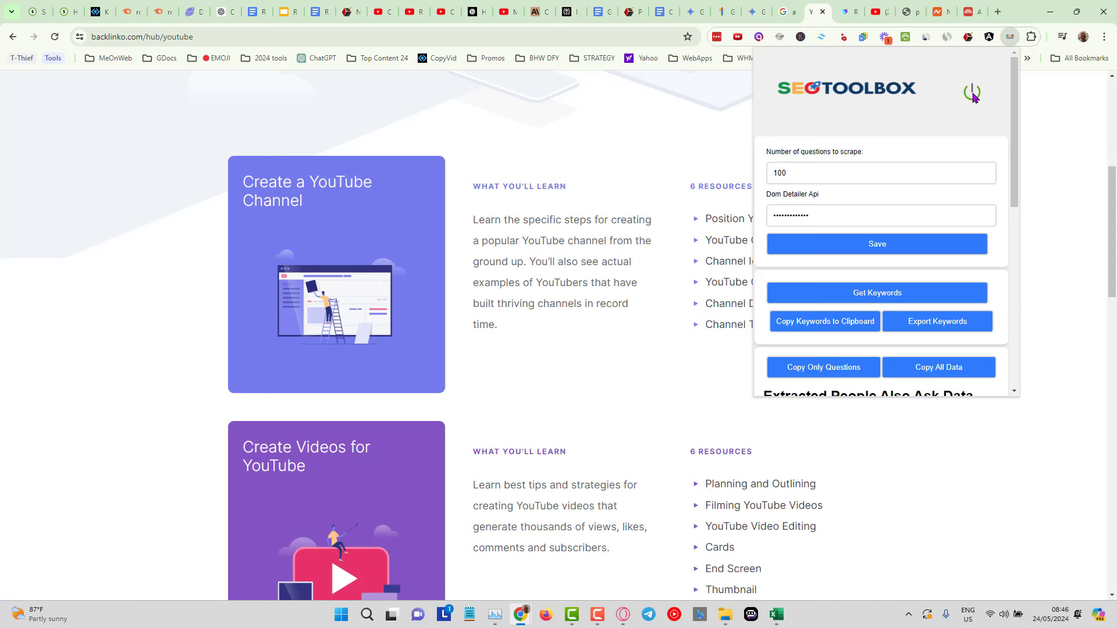
click(1061, 103)
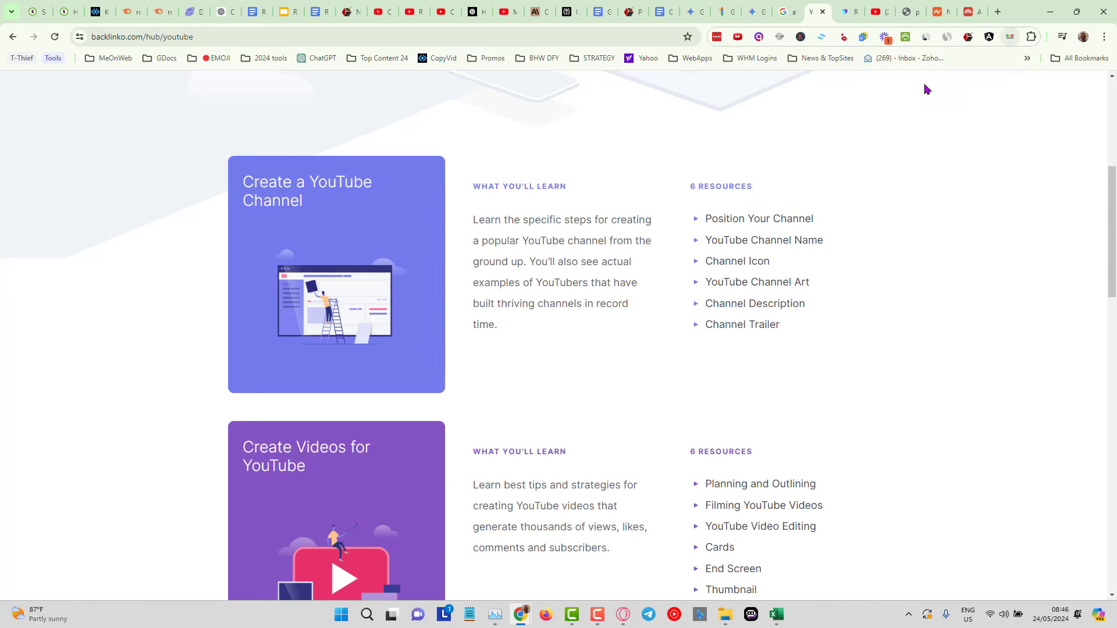
click(55, 37)
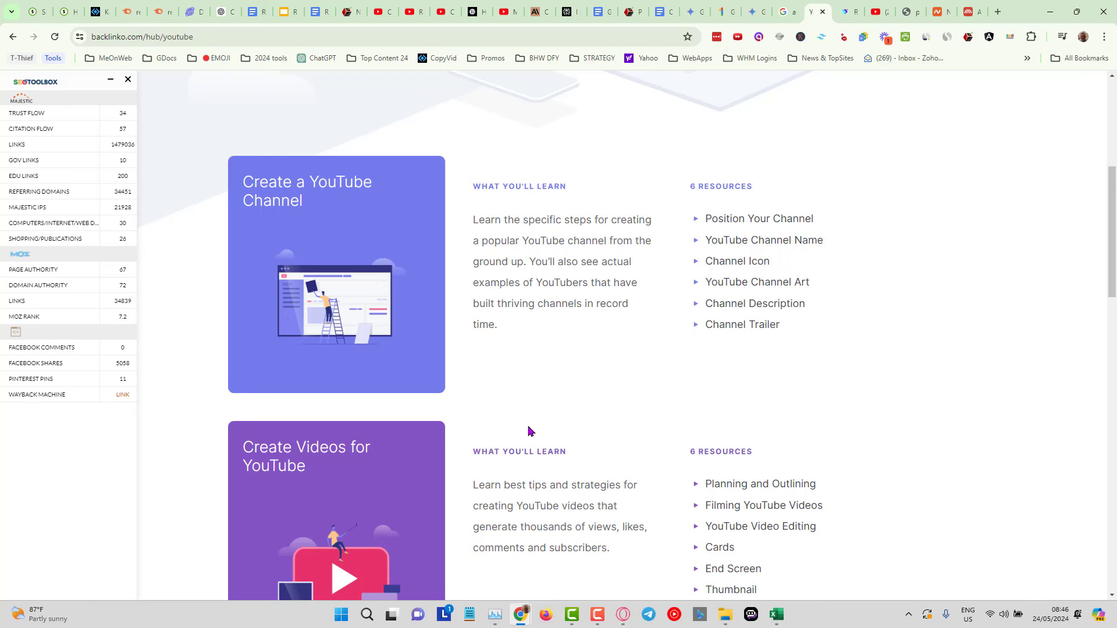
scroll(798, 447, up, 1)
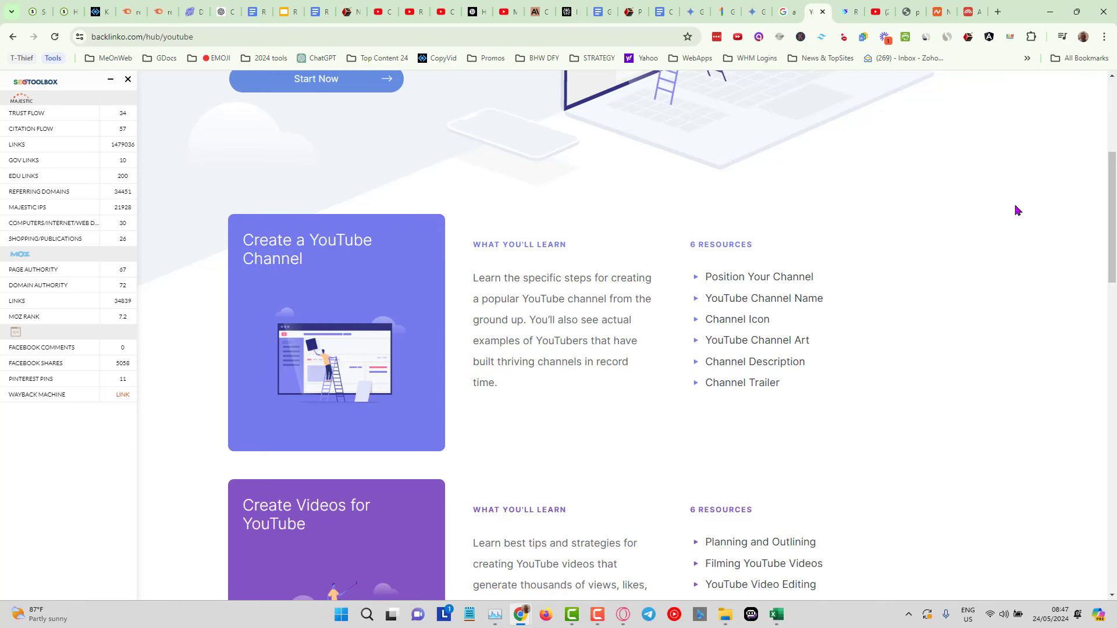
Switch to the 'affiliate marketing' Google results and reload them to show keyword metrics.
click(784, 15)
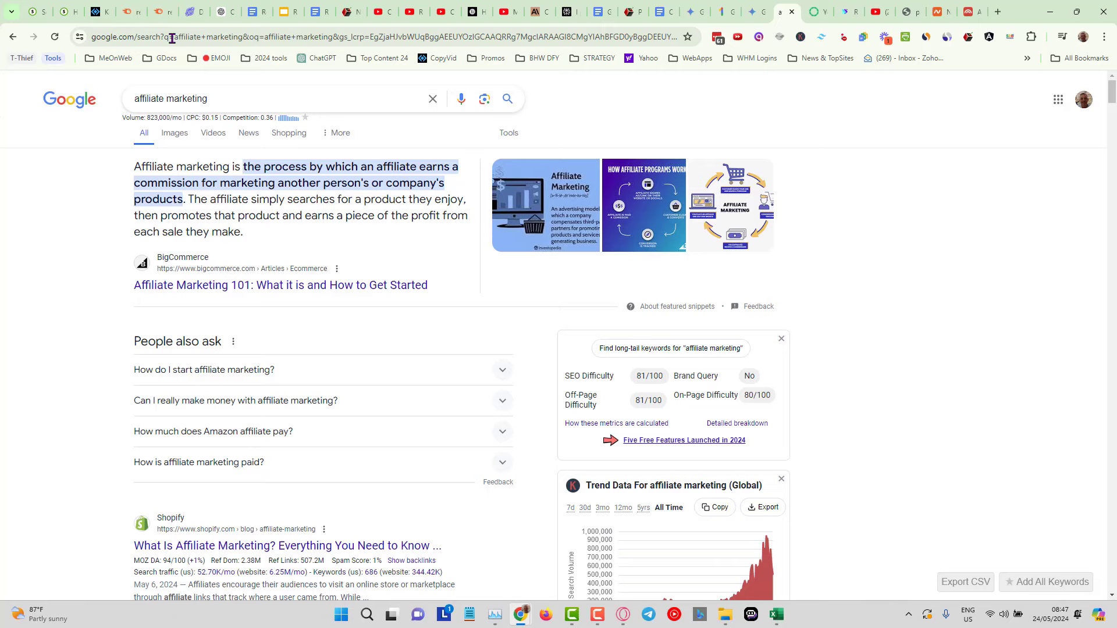
click(57, 39)
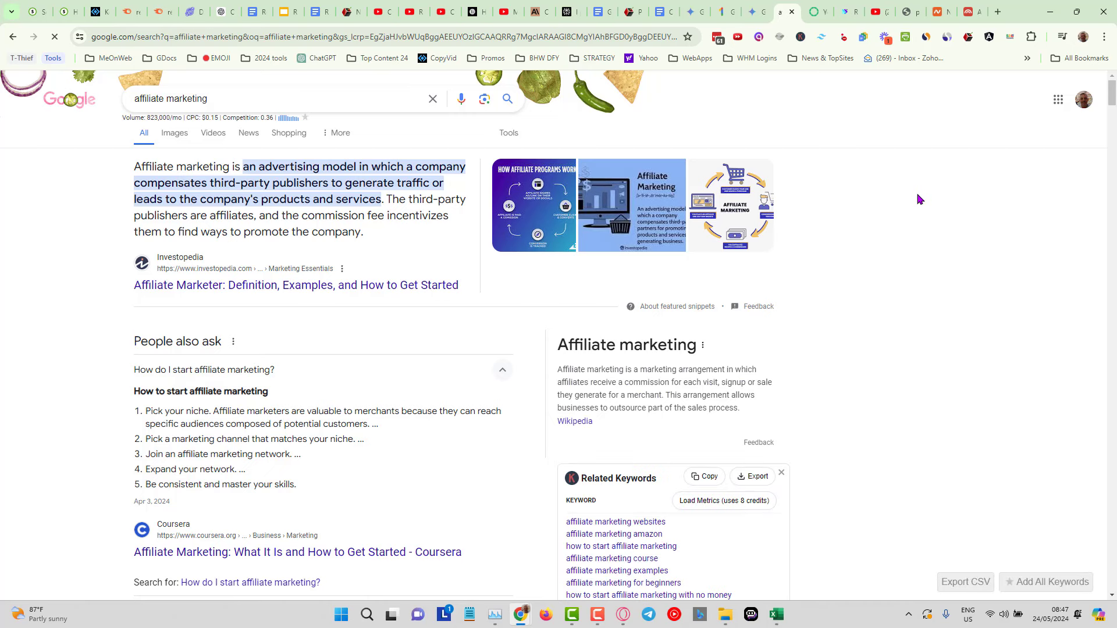
Run SEO Toolbox's Get Keywords to scrape People Also Ask questions for 'affiliate marketing'.
click(1009, 40)
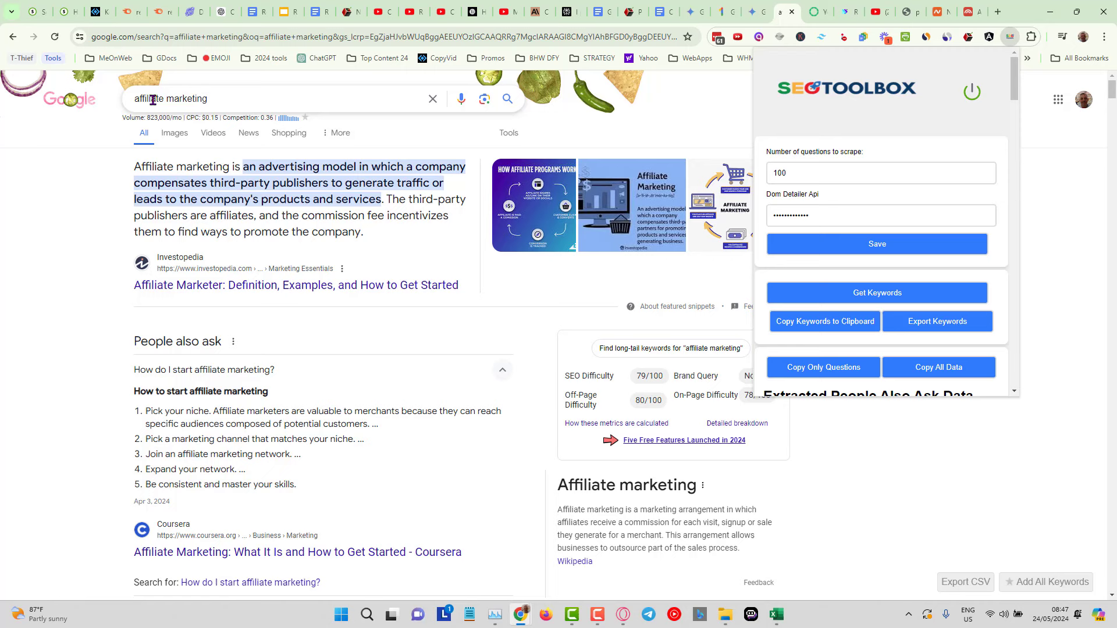
scroll(294, 361, down, 1)
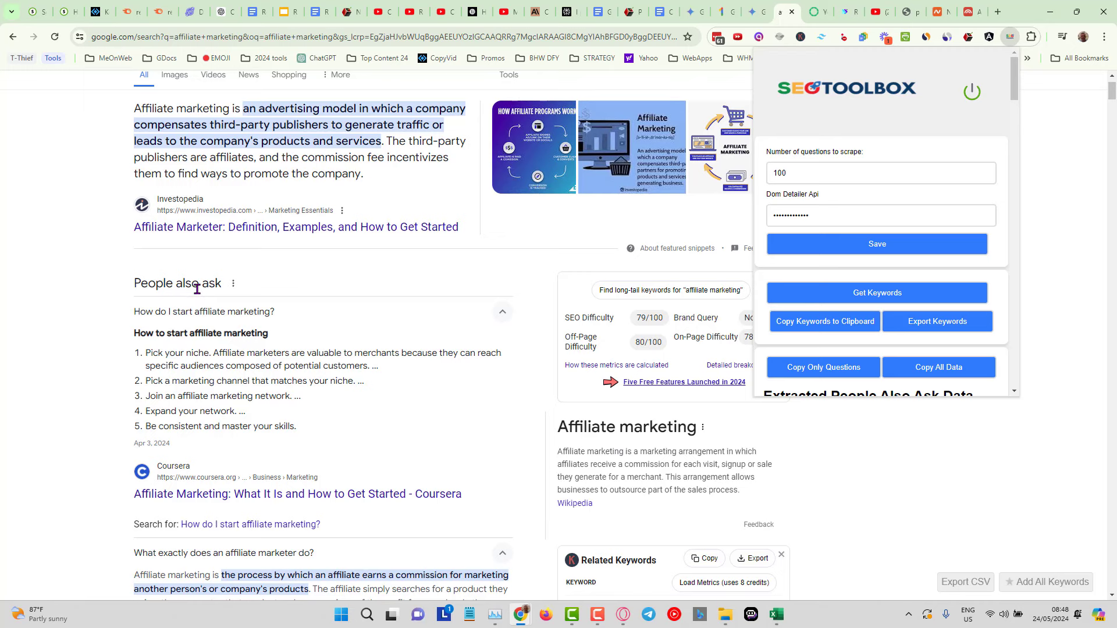
scroll(302, 295, up, 1)
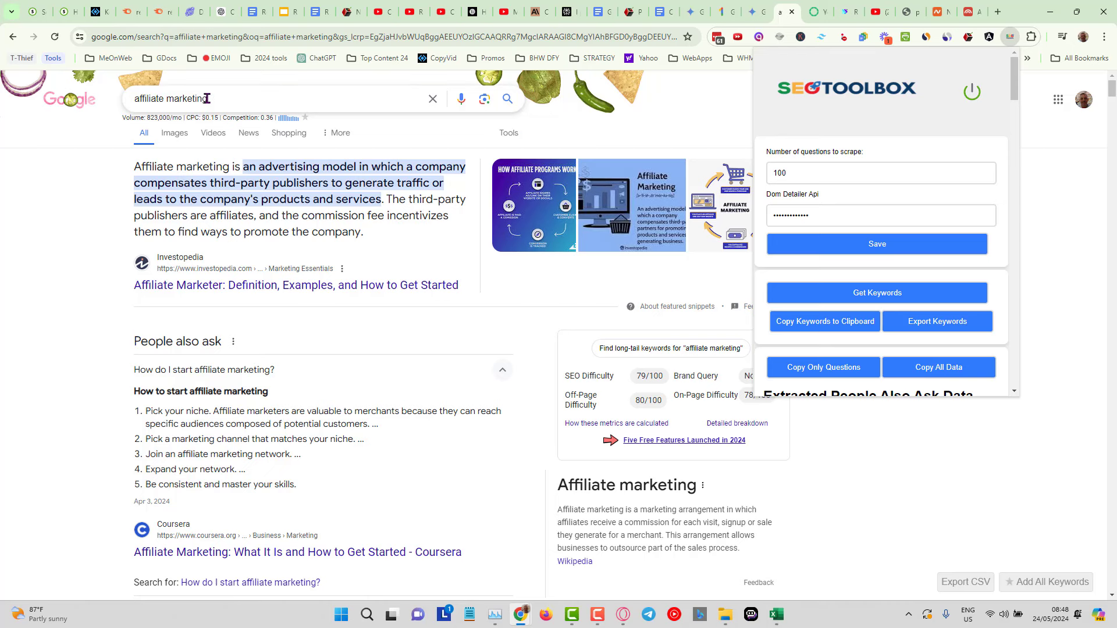
click(876, 297)
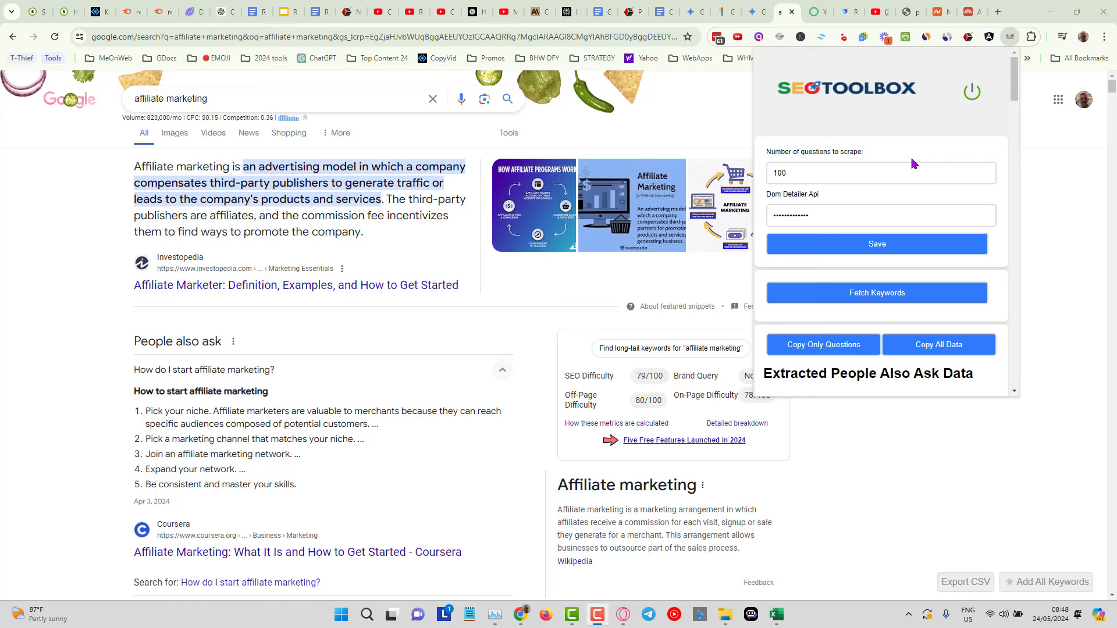
scroll(965, 258, down, 2)
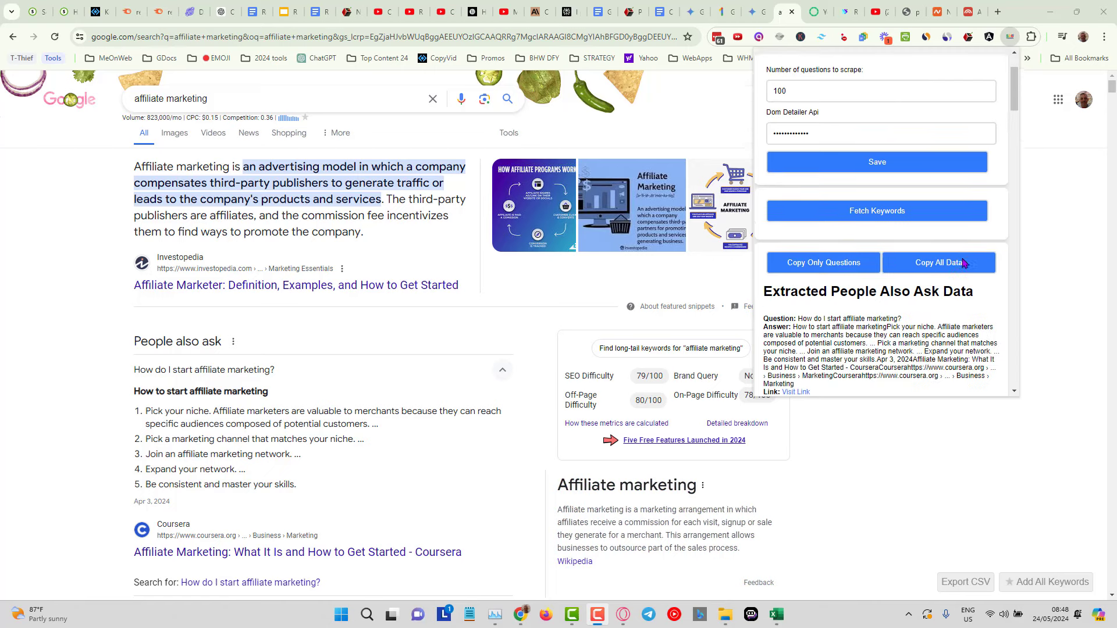
scroll(963, 257, down, 3)
scroll(963, 256, down, 2)
scroll(963, 258, down, 2)
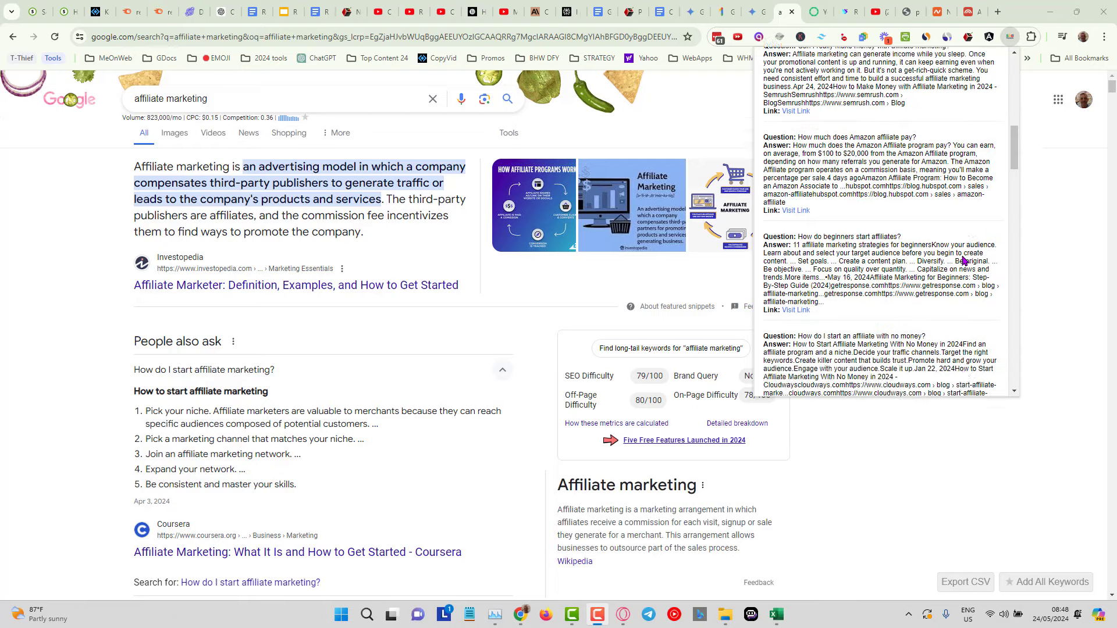
scroll(964, 260, down, 2)
scroll(964, 260, down, 2)
scroll(963, 258, down, 2)
scroll(962, 257, down, 2)
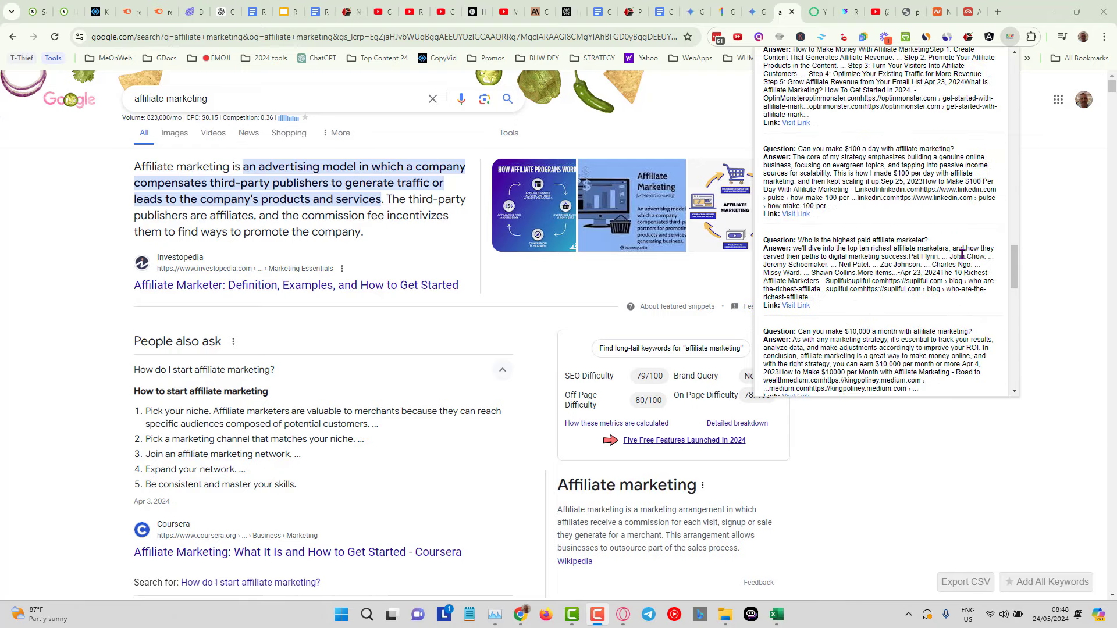
scroll(961, 254, down, 2)
scroll(963, 254, down, 2)
scroll(963, 254, down, 2)
scroll(962, 255, down, 2)
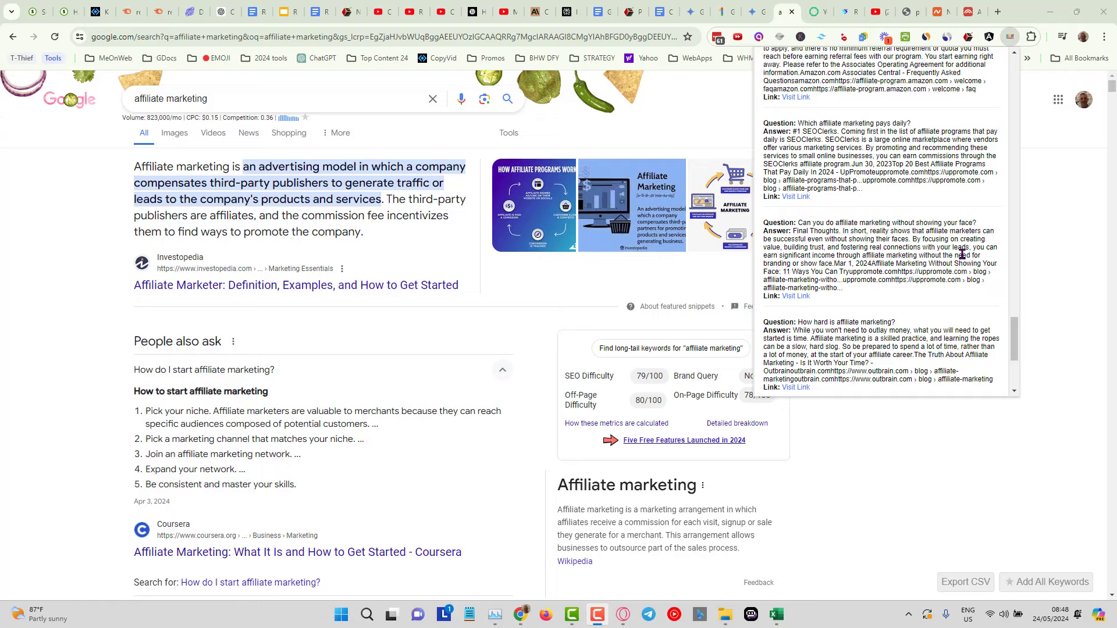
scroll(963, 254, down, 2)
scroll(963, 254, down, 2)
scroll(963, 254, down, 2)
scroll(962, 254, down, 2)
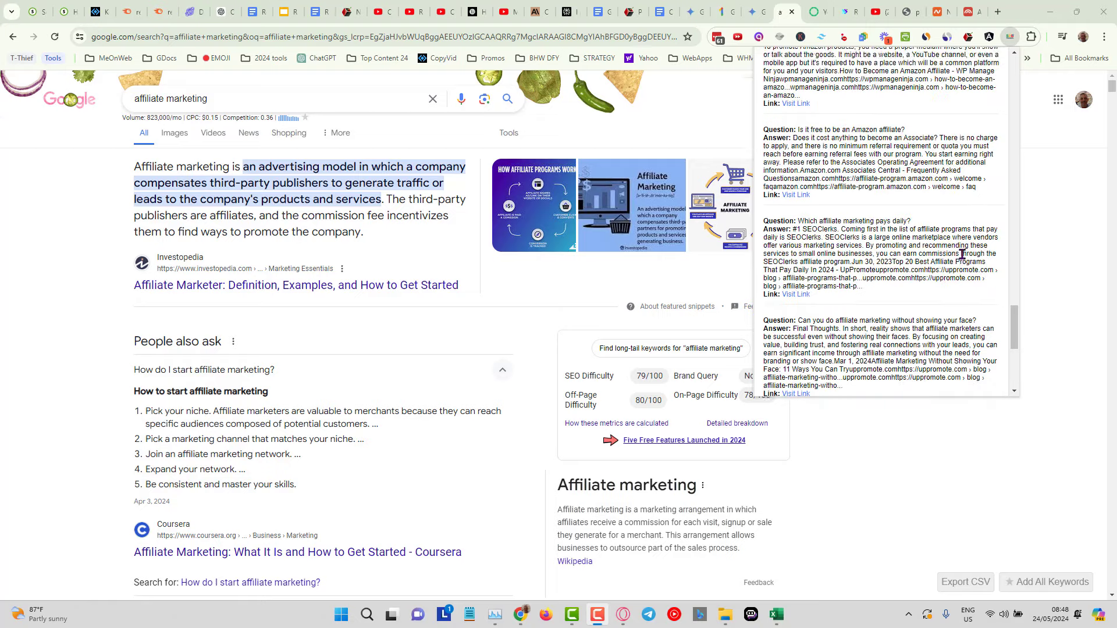
scroll(960, 253, down, 2)
scroll(960, 254, up, 5)
scroll(959, 253, up, 5)
scroll(958, 255, up, 5)
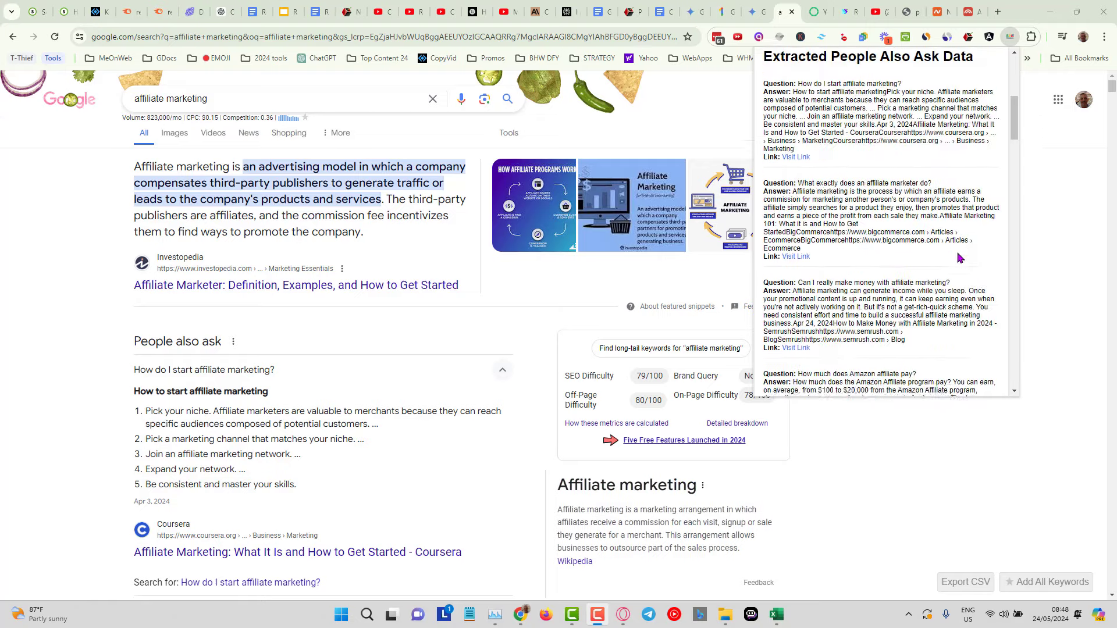
scroll(958, 257, up, 5)
scroll(958, 258, up, 1)
scroll(957, 257, down, 1)
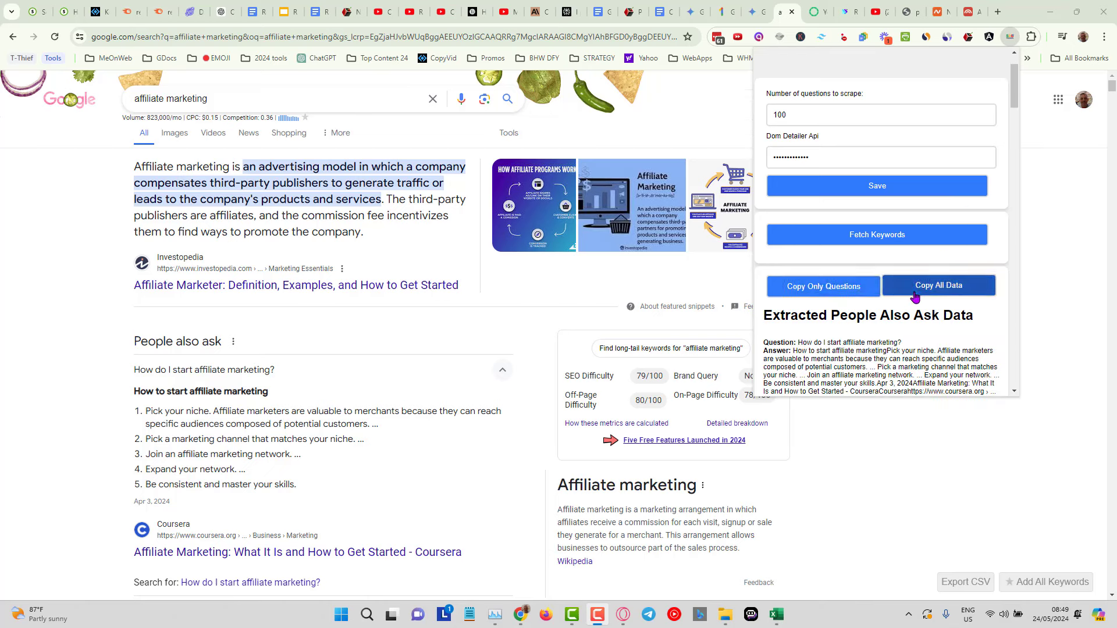
scroll(915, 297, down, 1)
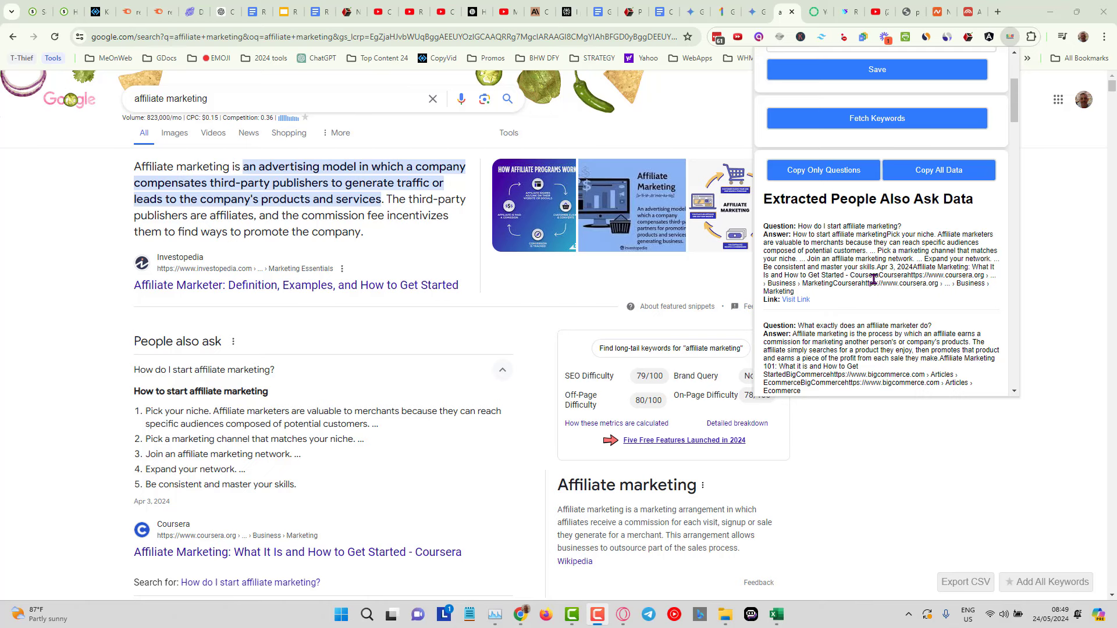
scroll(873, 280, up, 1)
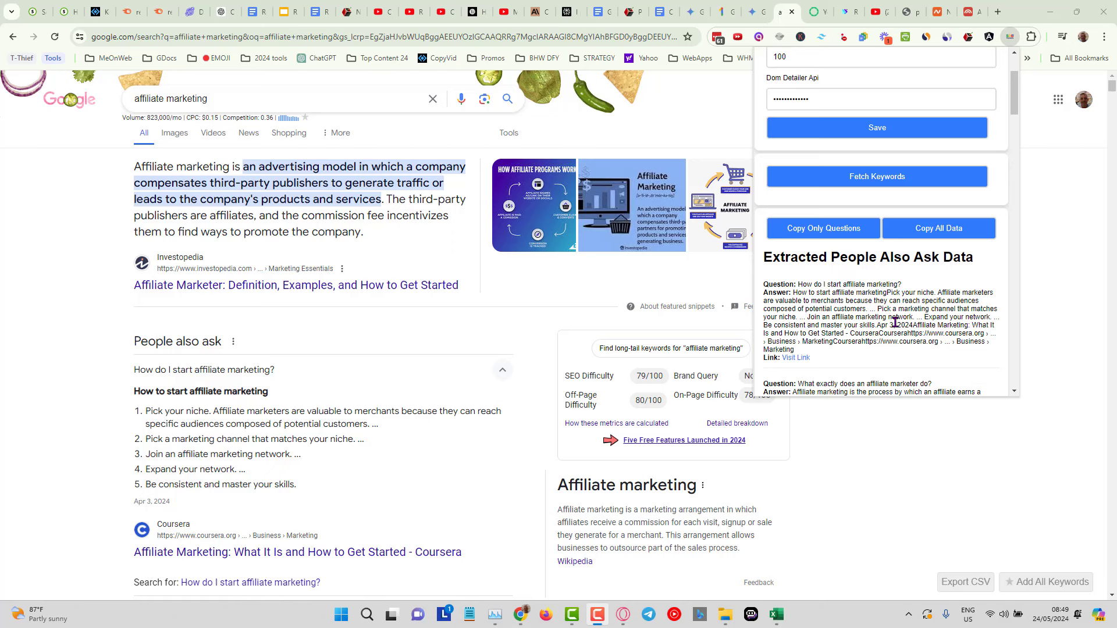
scroll(895, 322, up, 1)
scroll(894, 321, up, 1)
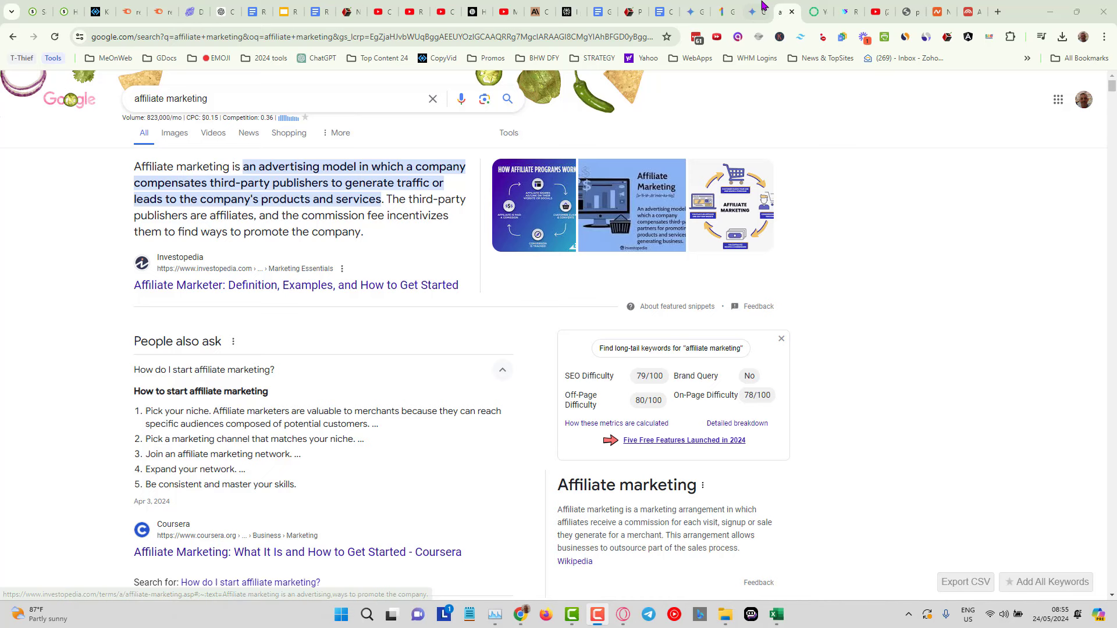
Get Keywords for the Backlinko YouTube hub page, then show the exported keyword spreadsheets in Downloads.
click(817, 13)
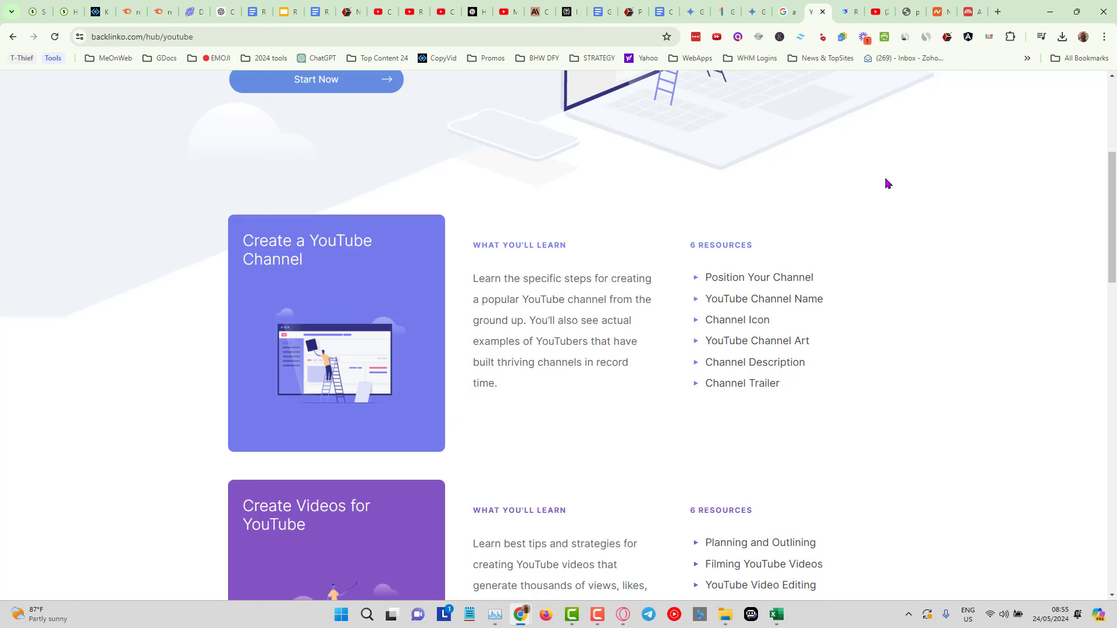
click(989, 37)
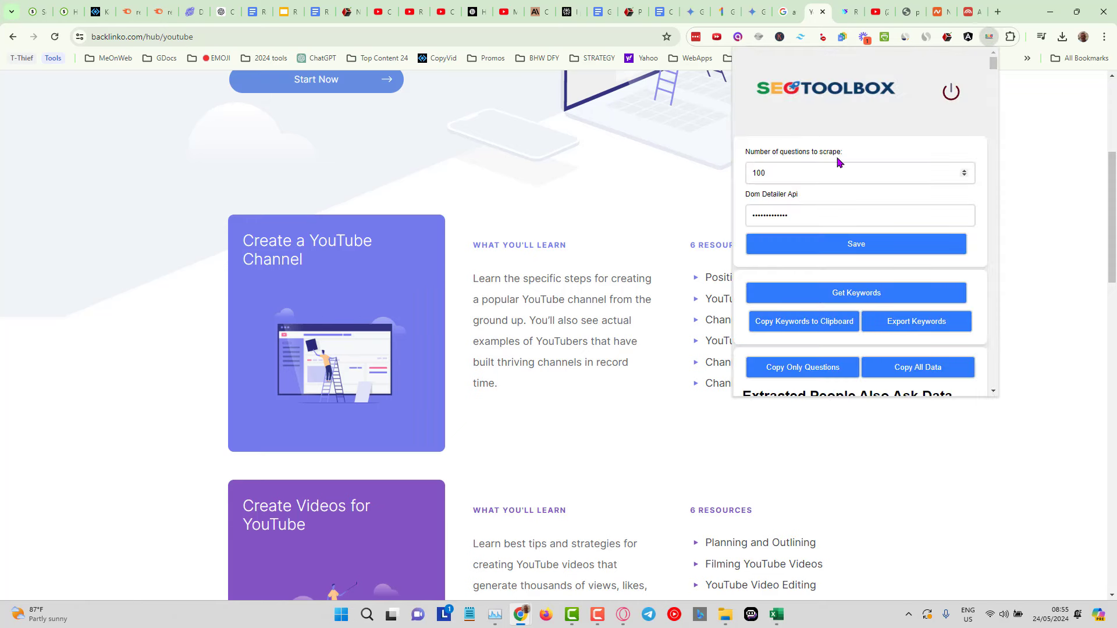
click(861, 295)
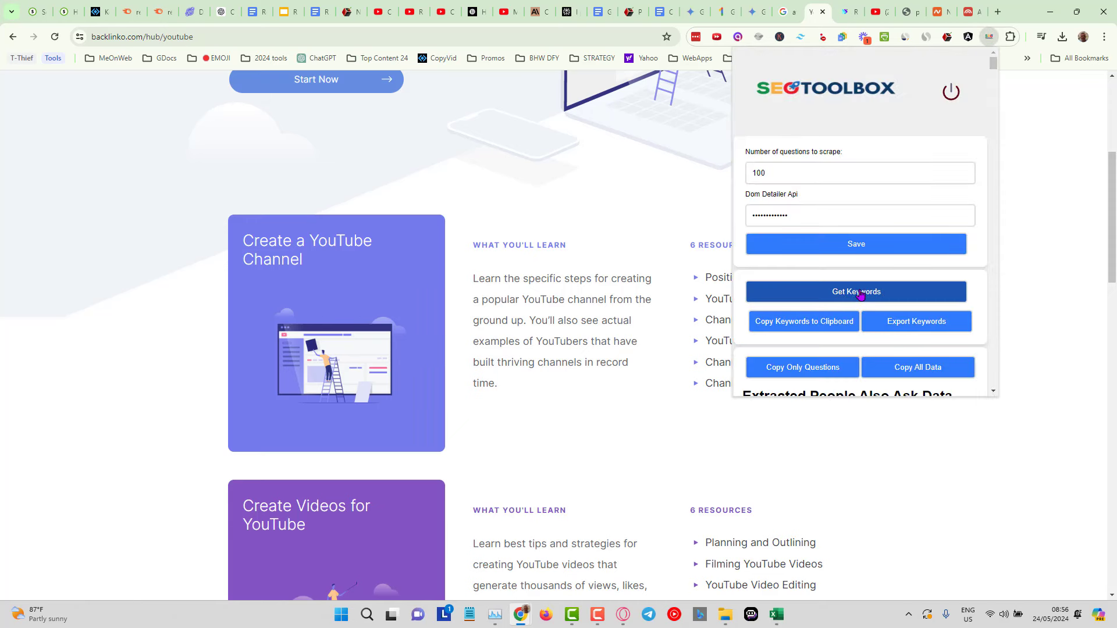
click(1087, 190)
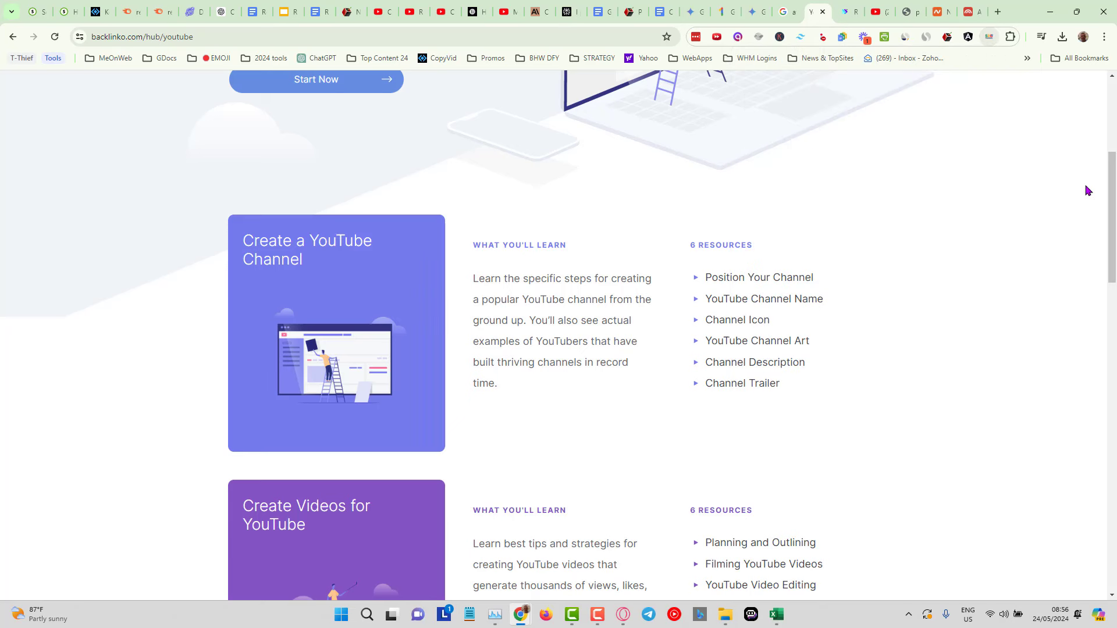
click(1061, 37)
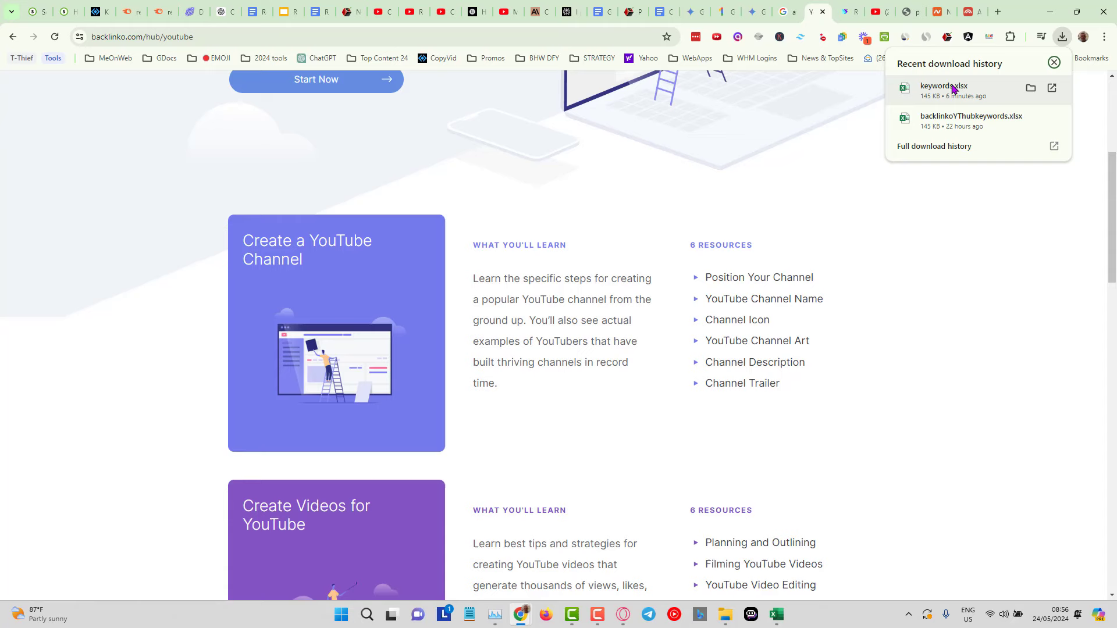
Review keywords.xlsx in Excel, then close it and minimize Excel to return to Backlinko.
click(1054, 117)
click(663, 159)
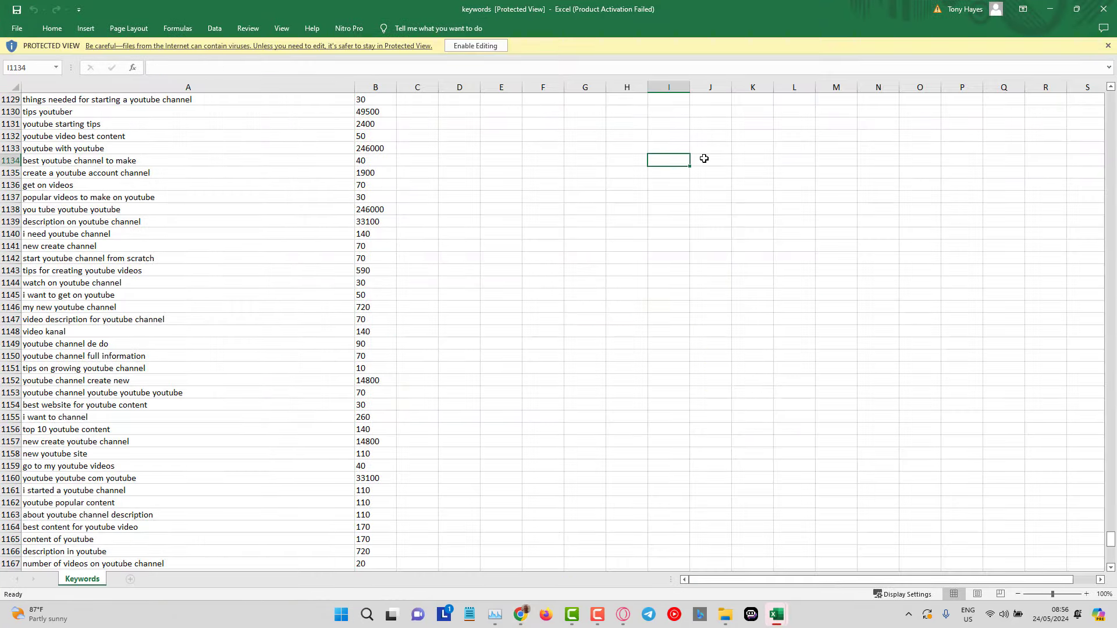
scroll(157, 249, down, 4)
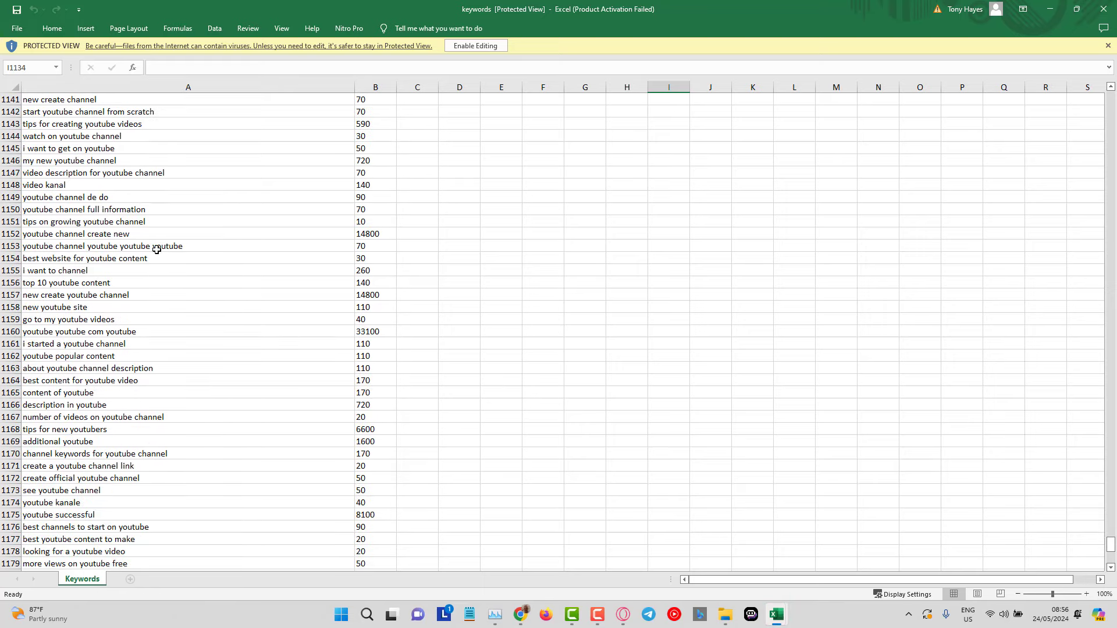
scroll(156, 250, down, 12)
scroll(156, 250, down, 4)
scroll(157, 250, up, 3)
scroll(156, 250, up, 13)
scroll(156, 250, up, 10)
scroll(158, 250, up, 6)
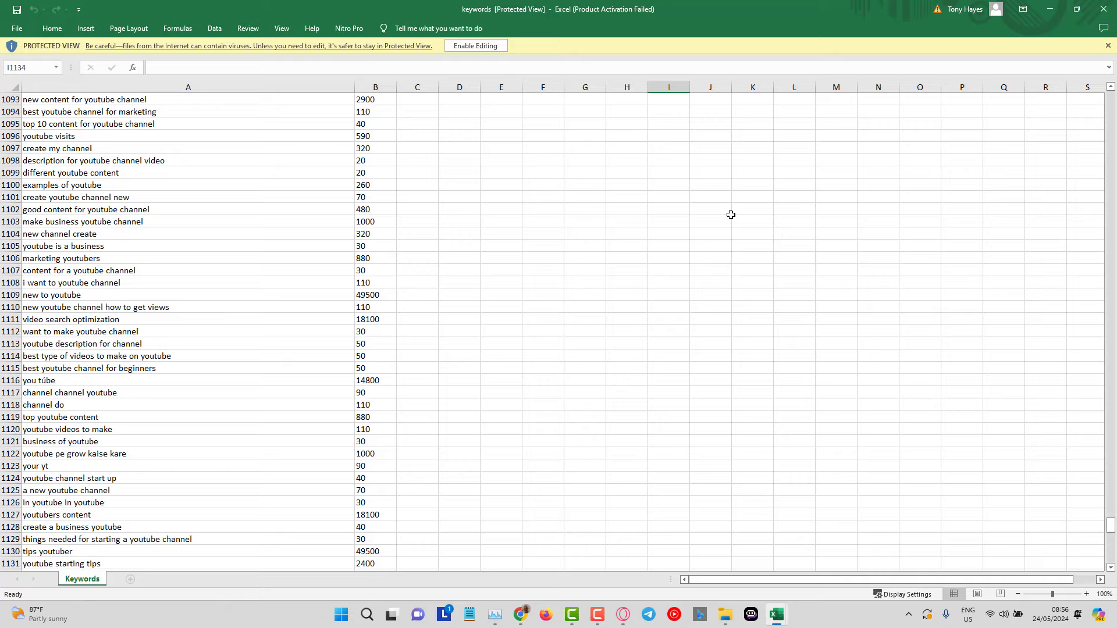
drag(1111, 528, 1092, 88)
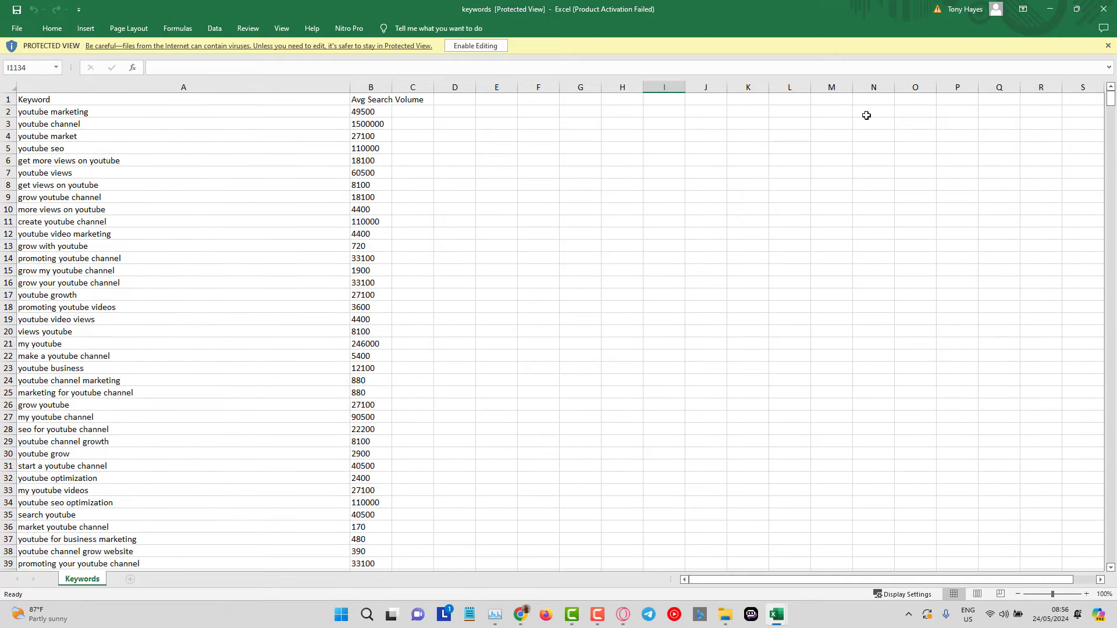
click(1050, 8)
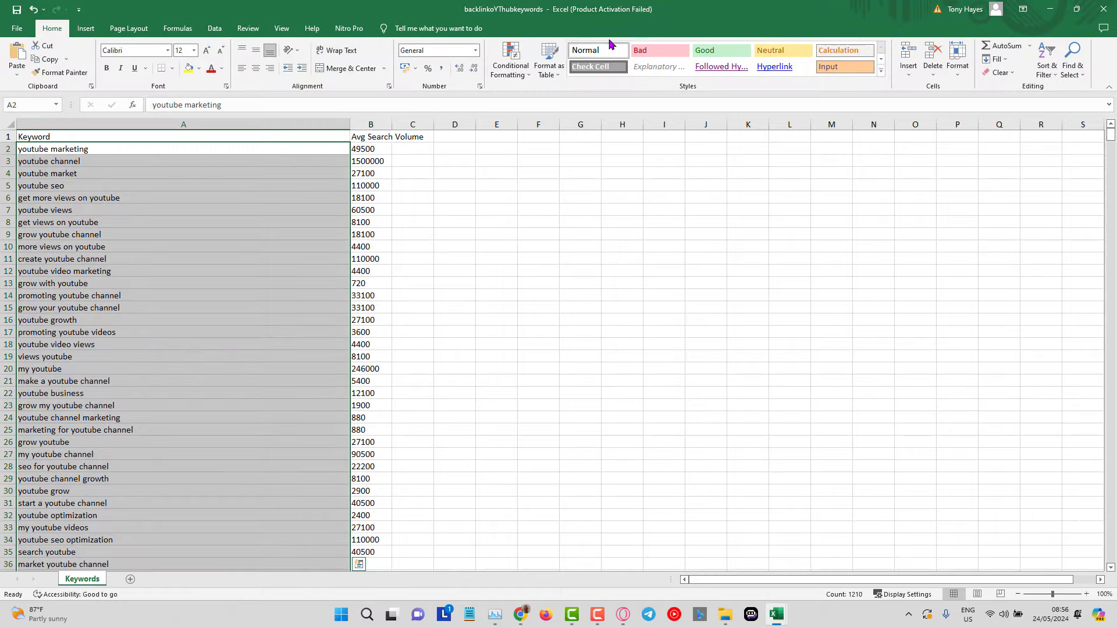
click(1050, 9)
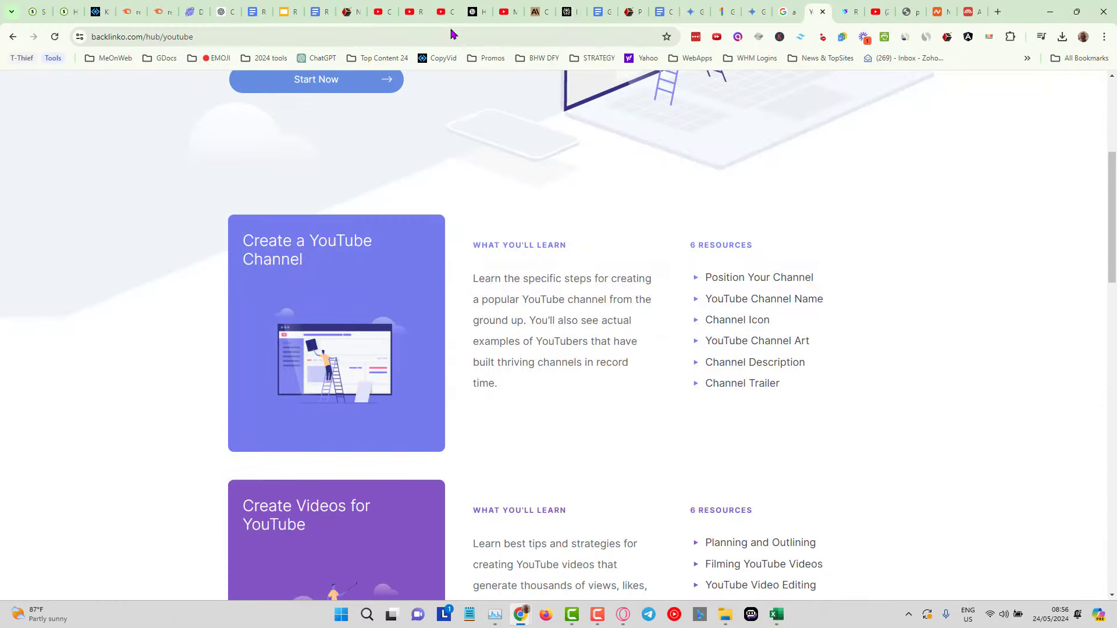
click(845, 14)
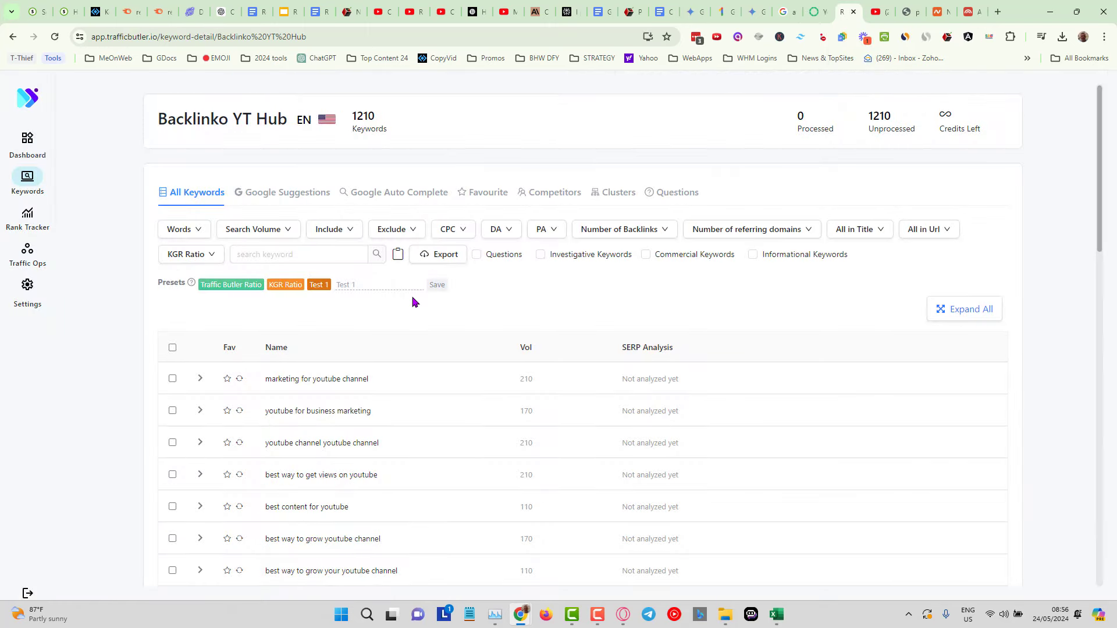
scroll(414, 302, down, 1)
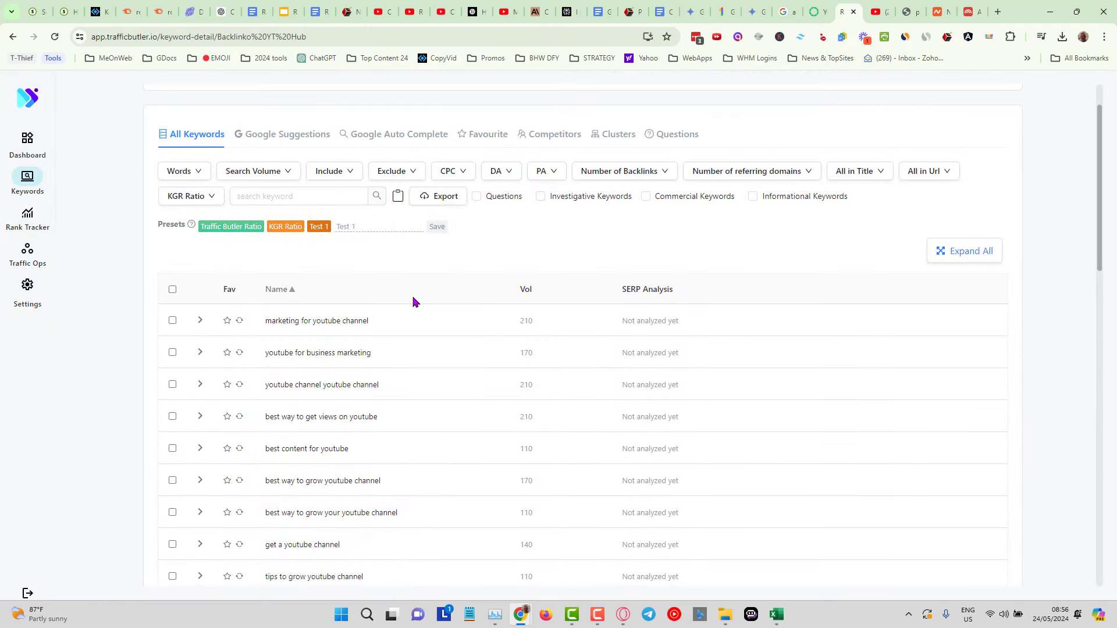
scroll(505, 315, down, 1)
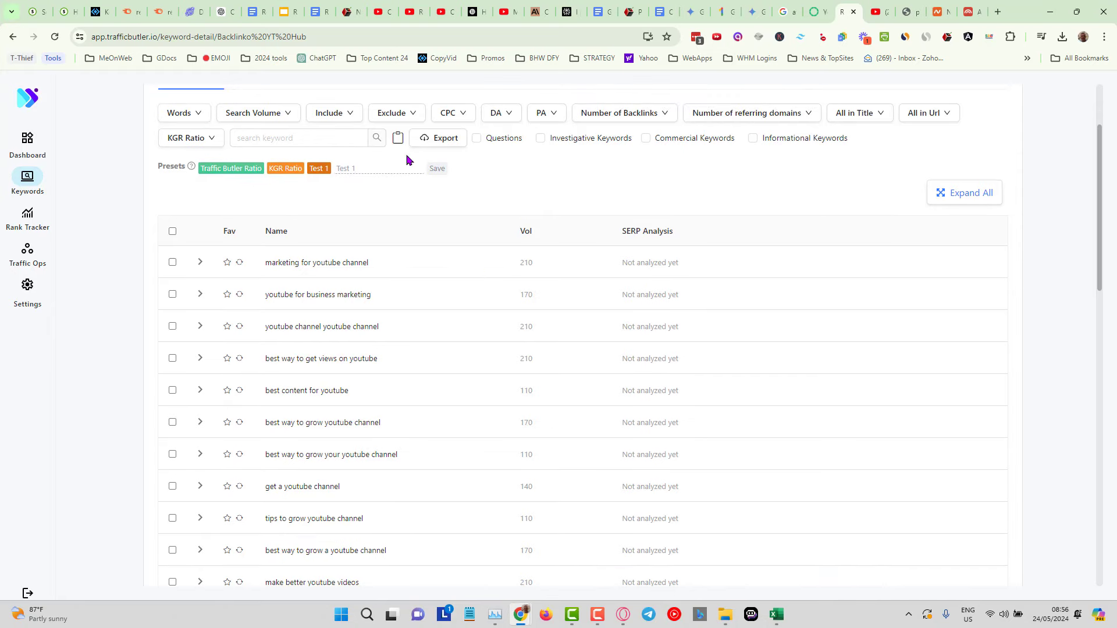
click(198, 115)
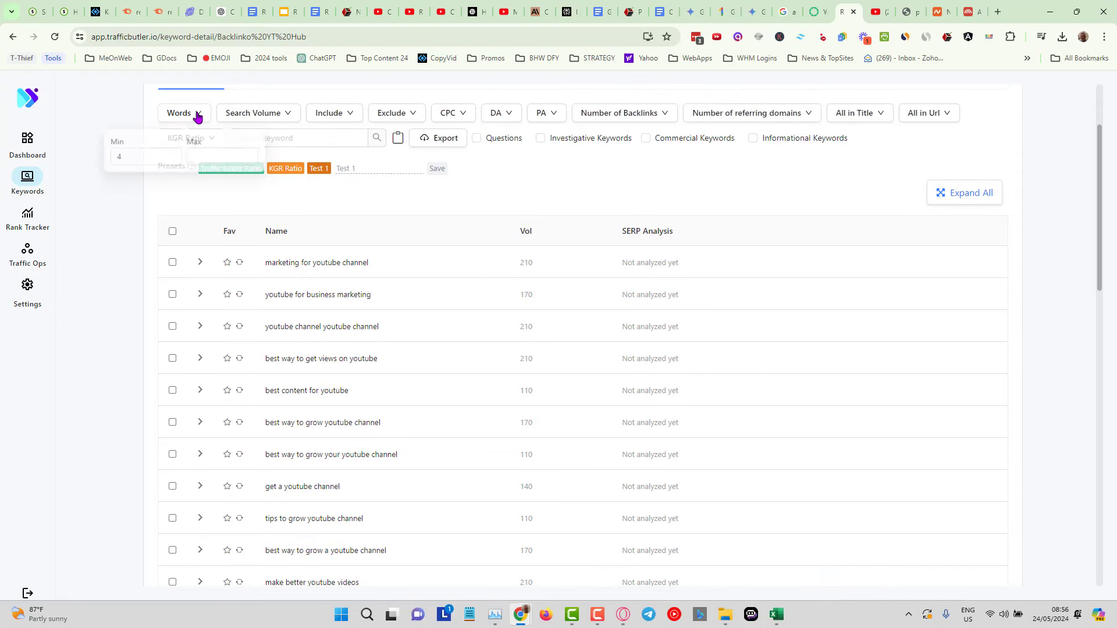
click(438, 184)
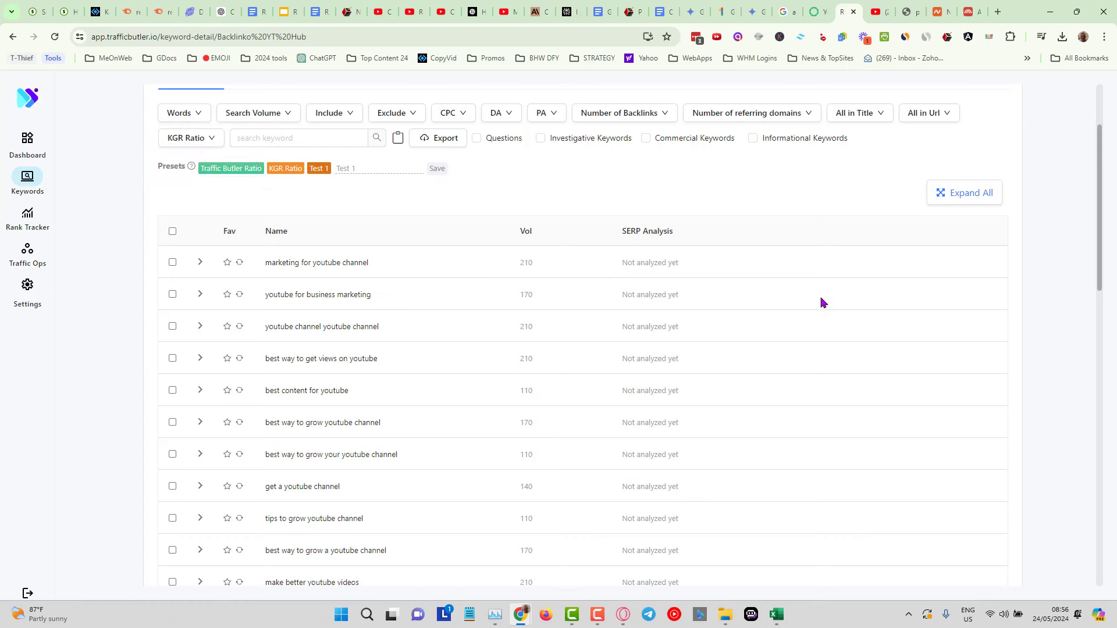
scroll(821, 302, down, 1)
scroll(821, 302, down, 3)
scroll(821, 302, down, 2)
scroll(821, 301, down, 5)
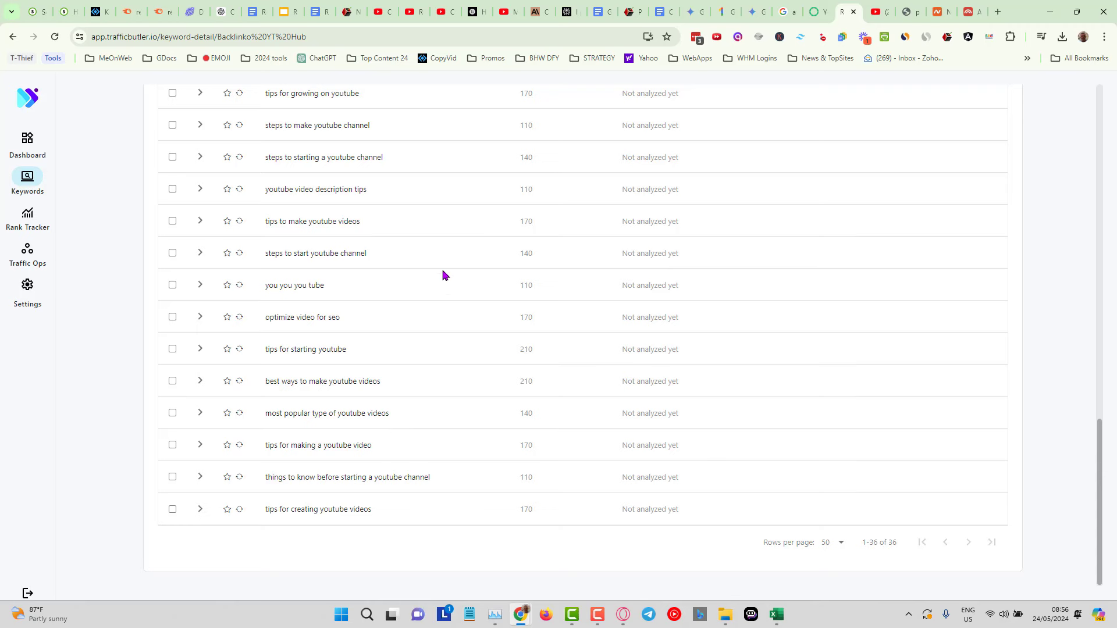
scroll(438, 280, up, 1)
scroll(438, 281, up, 2)
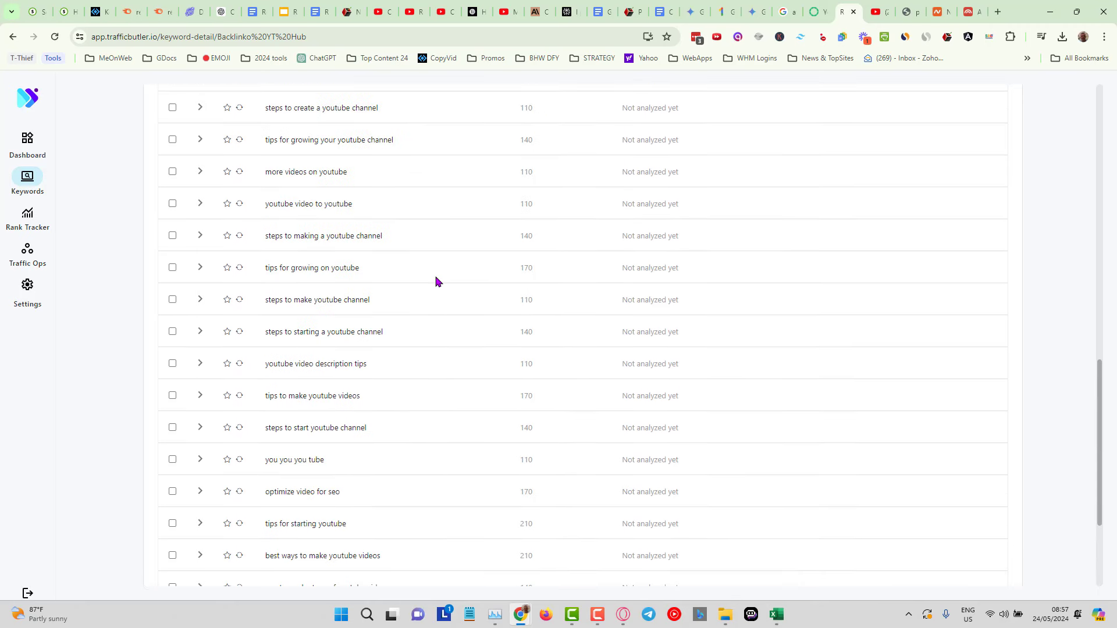
scroll(450, 299, up, 2)
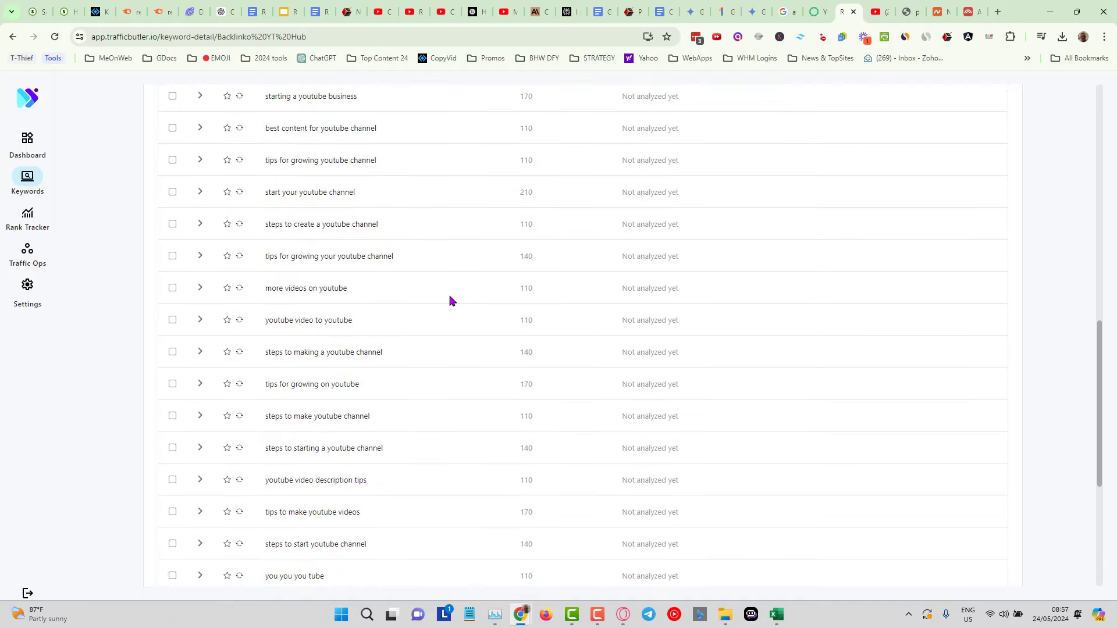
scroll(450, 300, up, 1)
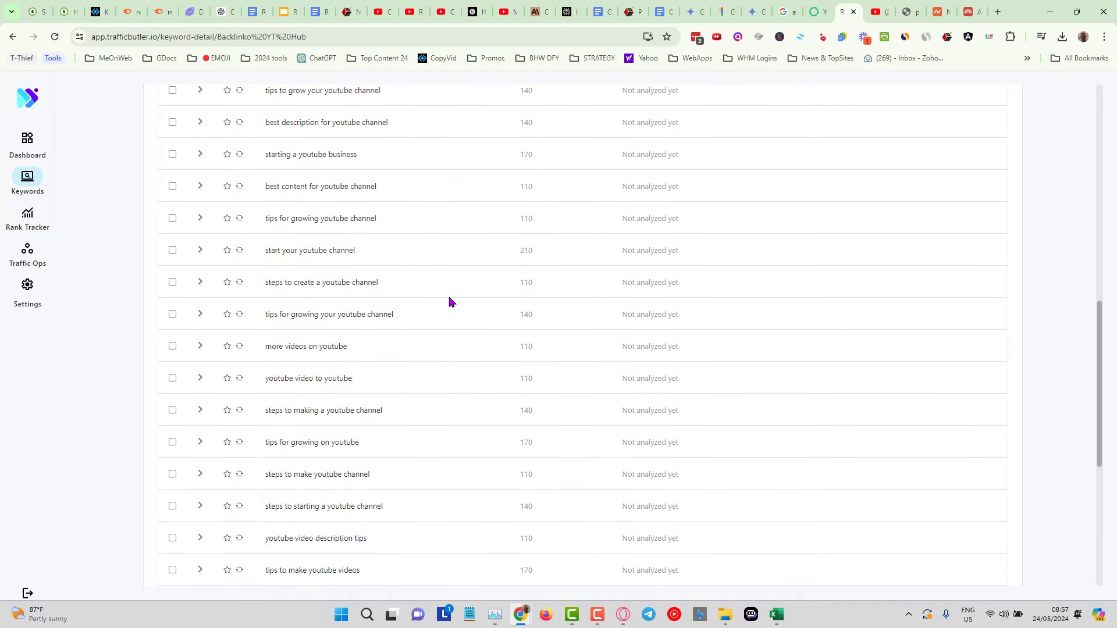
scroll(450, 301, up, 2)
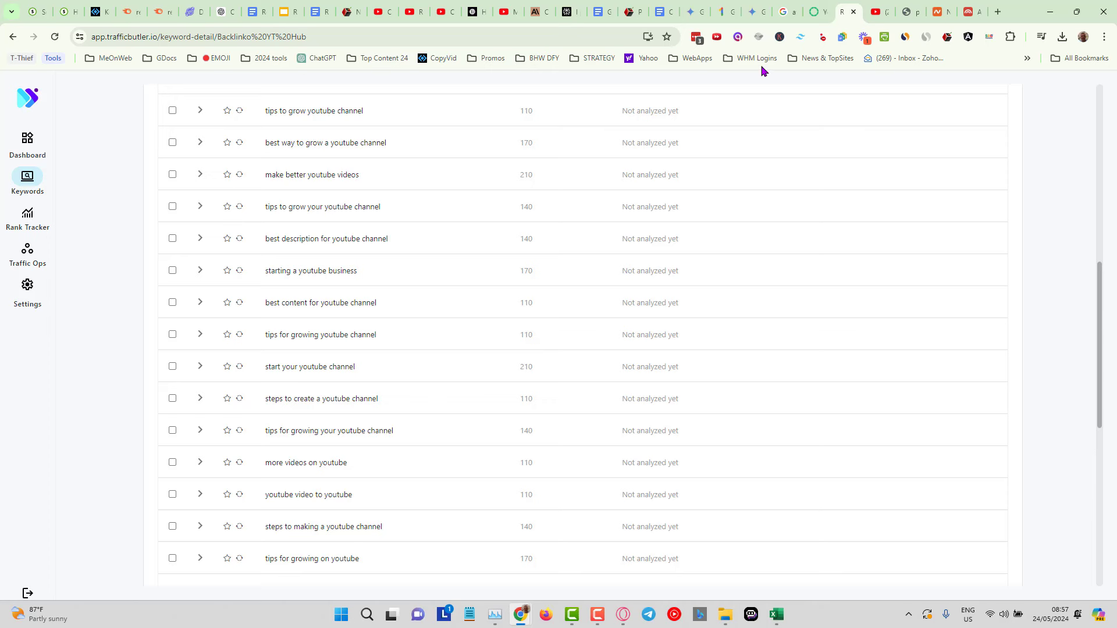
click(815, 12)
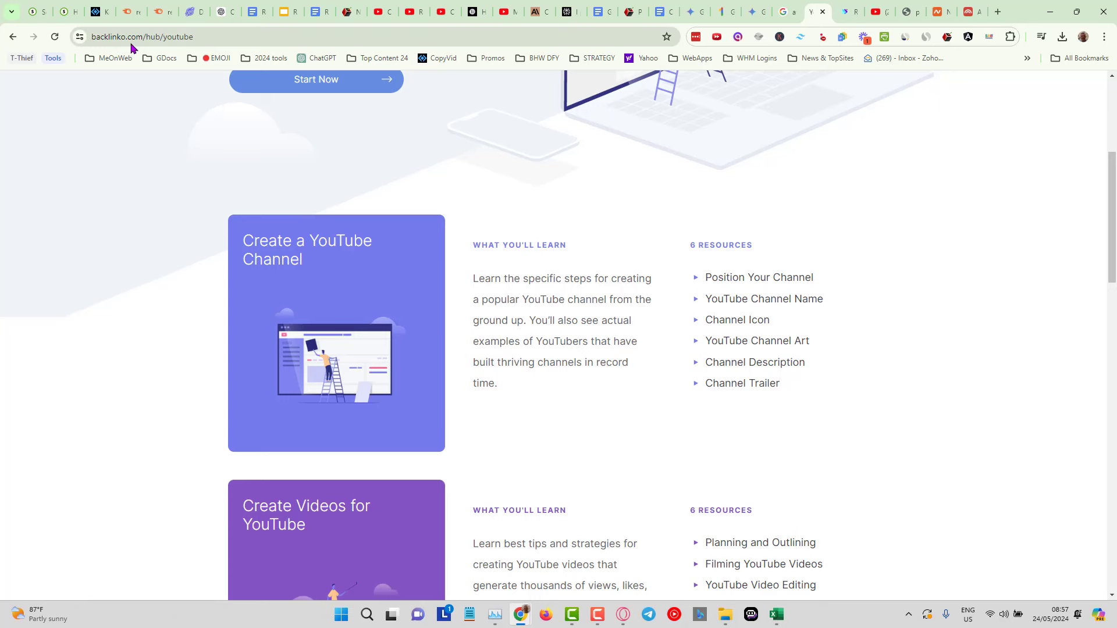
scroll(602, 271, up, 3)
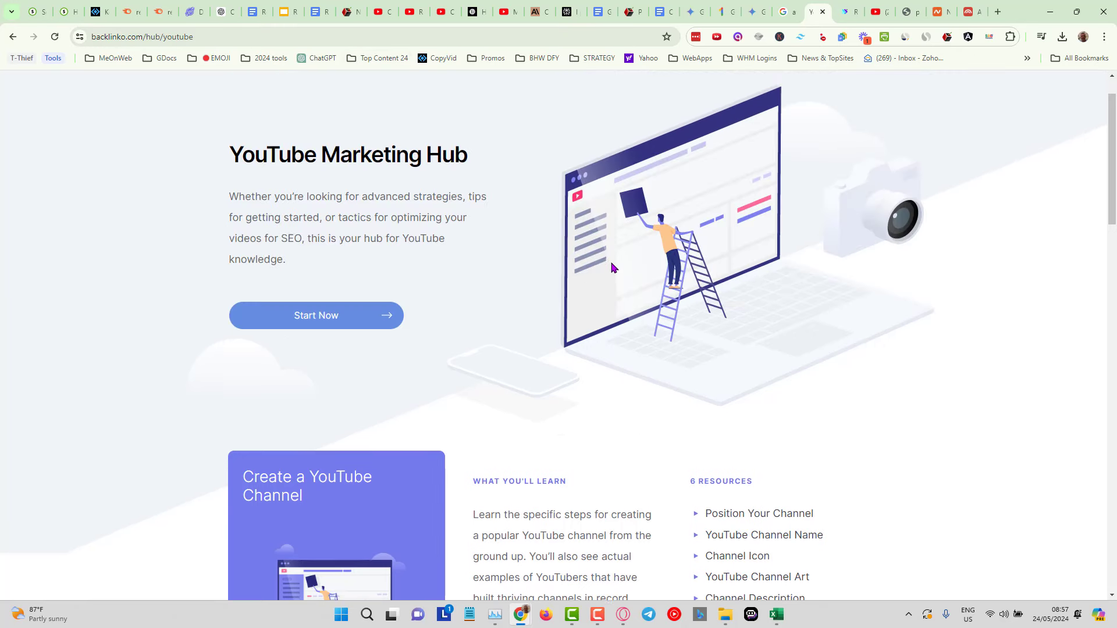
scroll(534, 248, down, 2)
scroll(535, 248, up, 1)
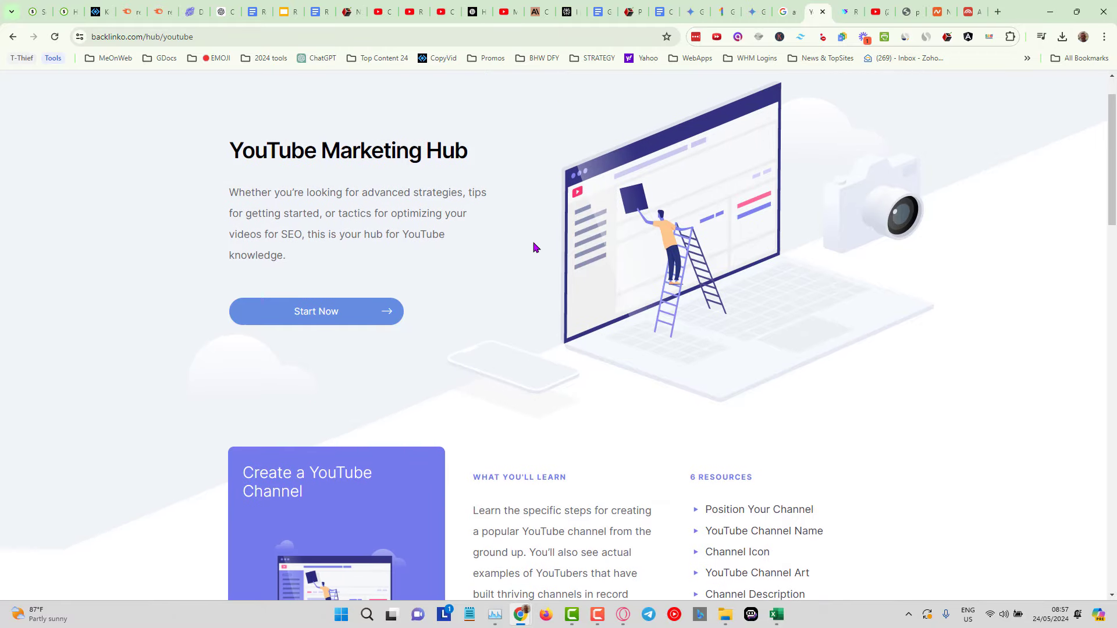